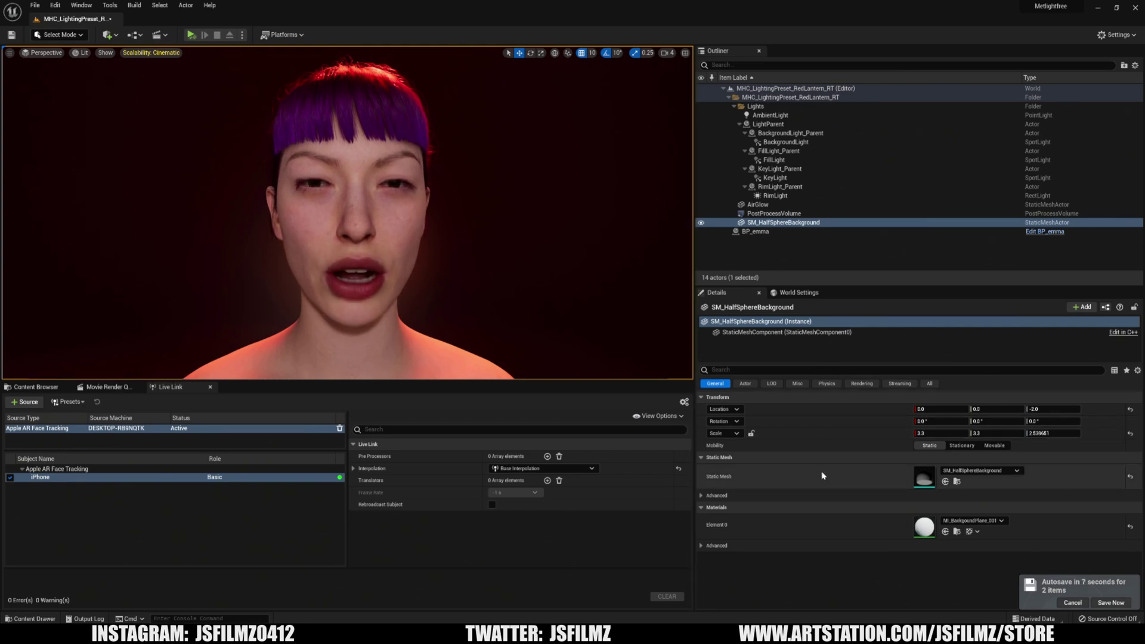
Step: Postpone the autosave, select the half-sphere background instance, and drag the splitter right to widen the viewport
{"action": "left_click", "coordinate": [1084, 604]}
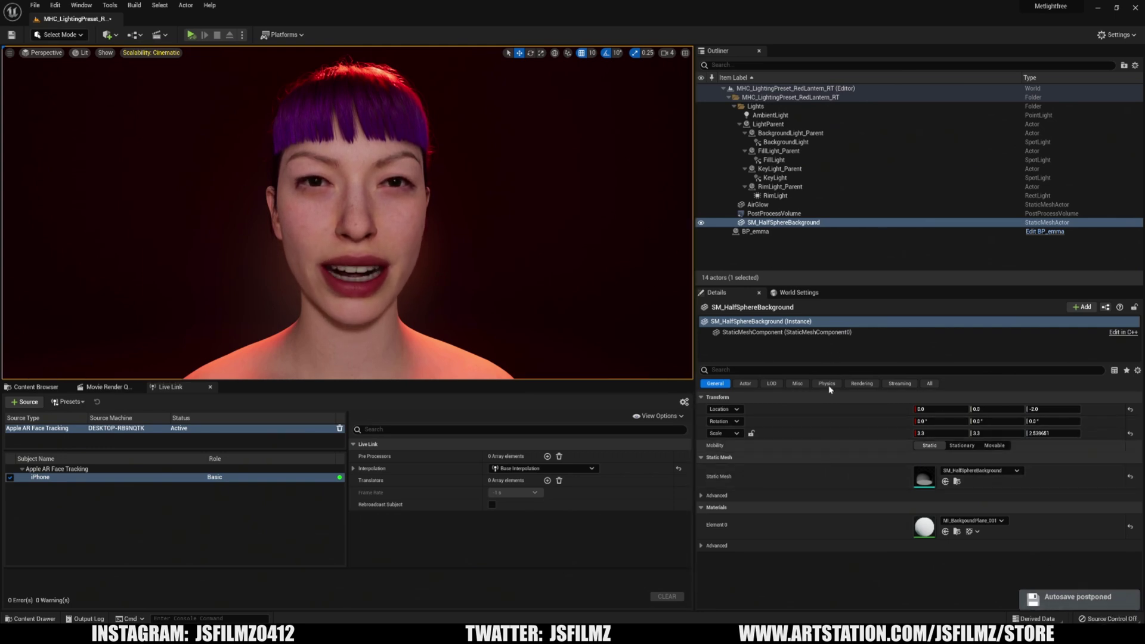
{"action": "left_click", "coordinate": [751, 344]}
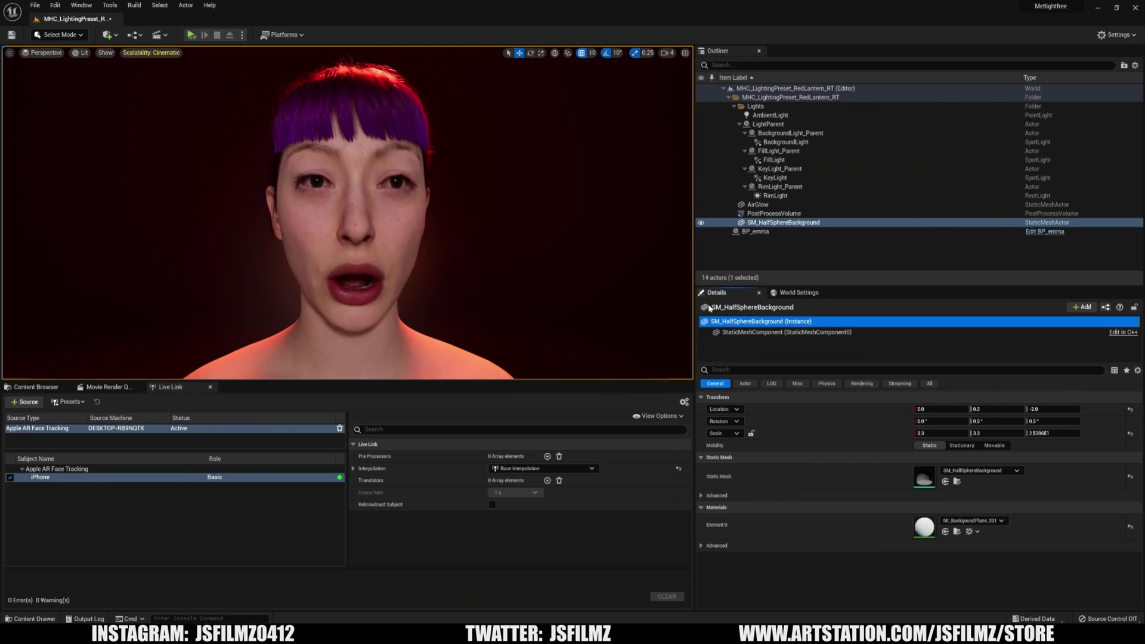
{"action": "mouse_move", "coordinate": [693, 295]}
{"action": "left_mouse_down"}
{"action": "mouse_move", "coordinate": [972, 315]}
{"action": "mouse_move", "coordinate": [926, 315]}
{"action": "left_mouse_up"}
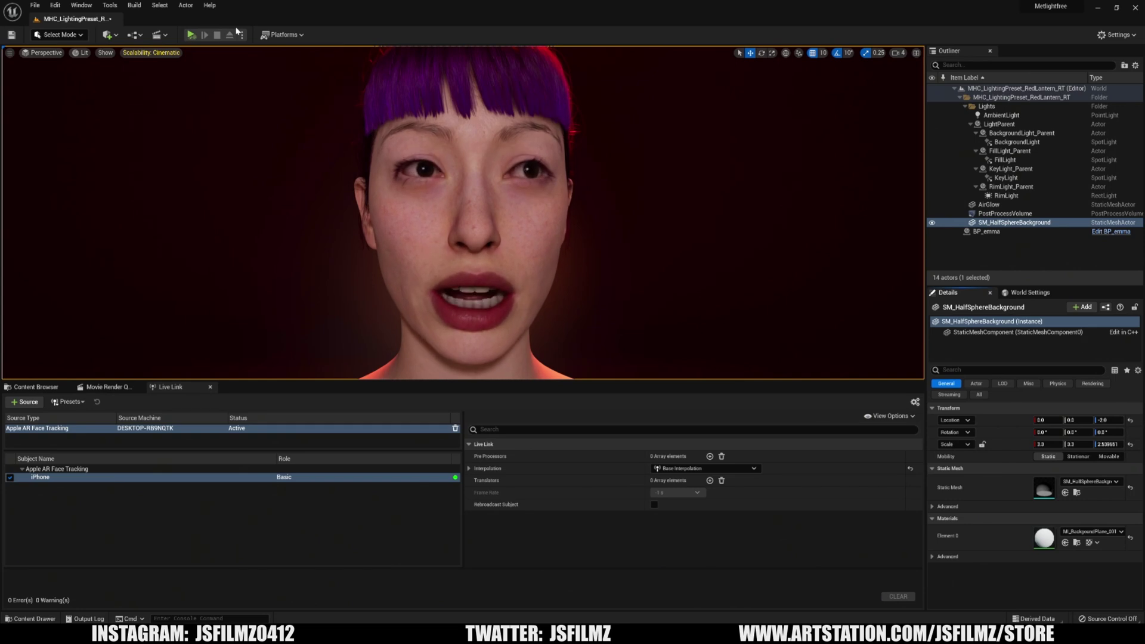
Step: Make the viewport fullscreen with no selection outline and drop every scalability setting from Cinematic to Epic
{"action": "left_click", "coordinate": [263, 90]}
{"action": "key", "text": "F11"}
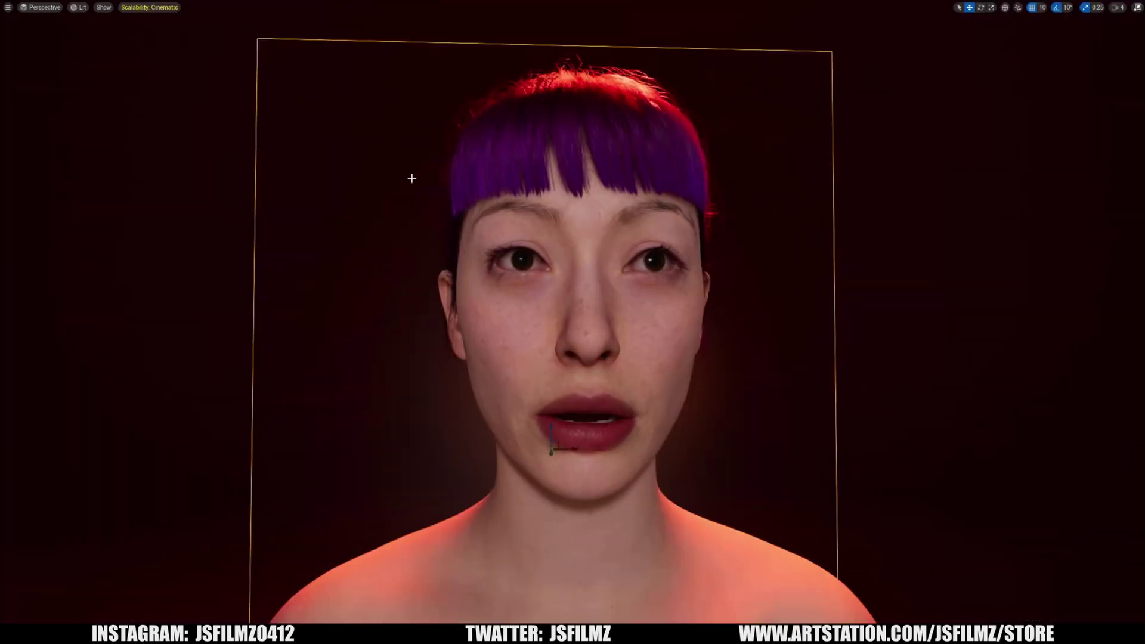
{"action": "left_click", "coordinate": [938, 328]}
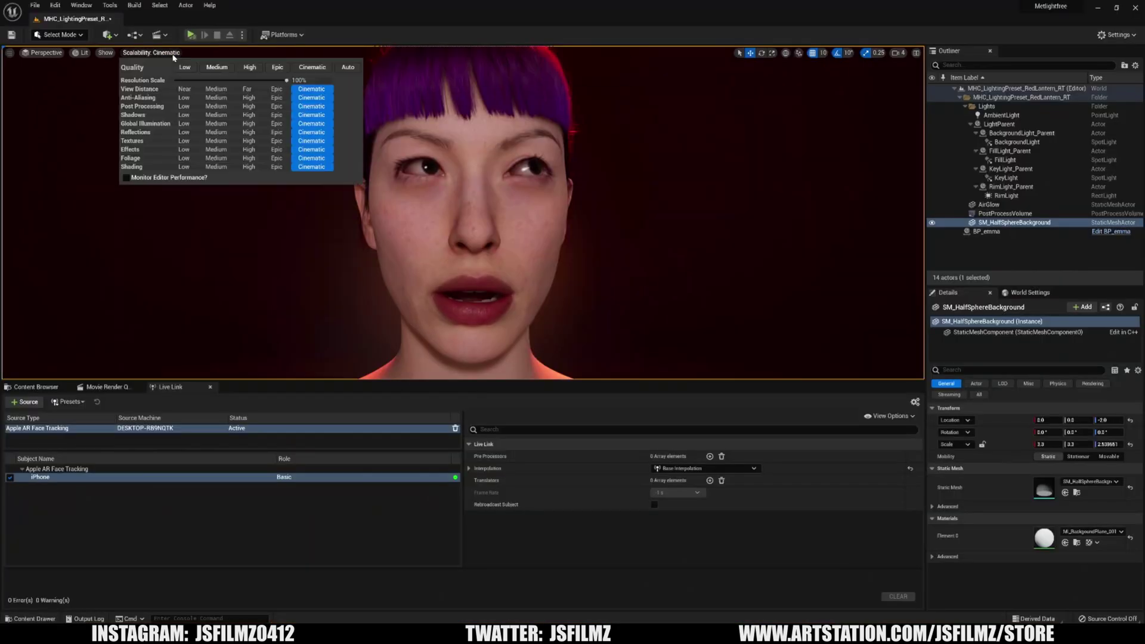
{"action": "left_click", "coordinate": [277, 67]}
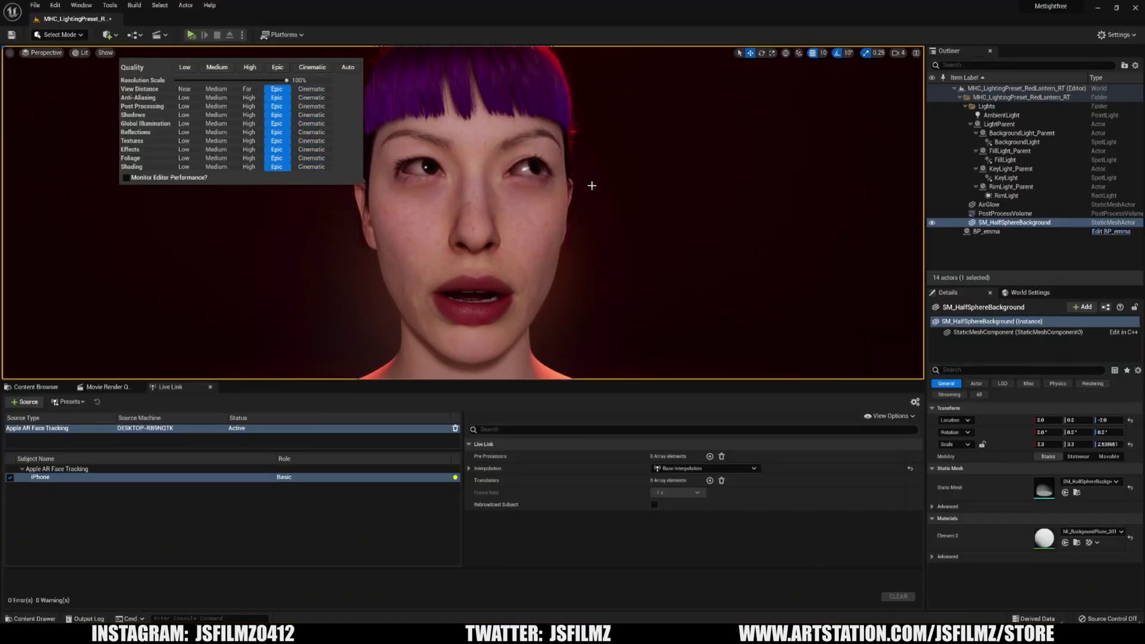
{"action": "left_click", "coordinate": [592, 185]}
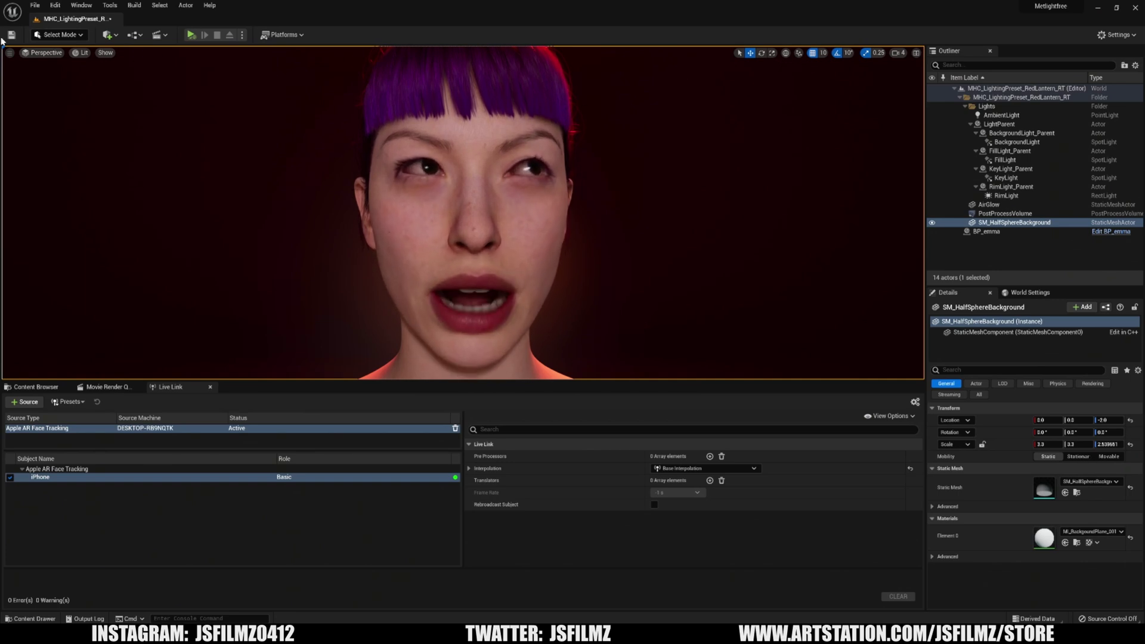
Step: Turn on the viewport's FPS readout and view the face fullscreen with nothing selected
{"action": "left_click", "coordinate": [9, 53]}
{"action": "left_click", "coordinate": [35, 92]}
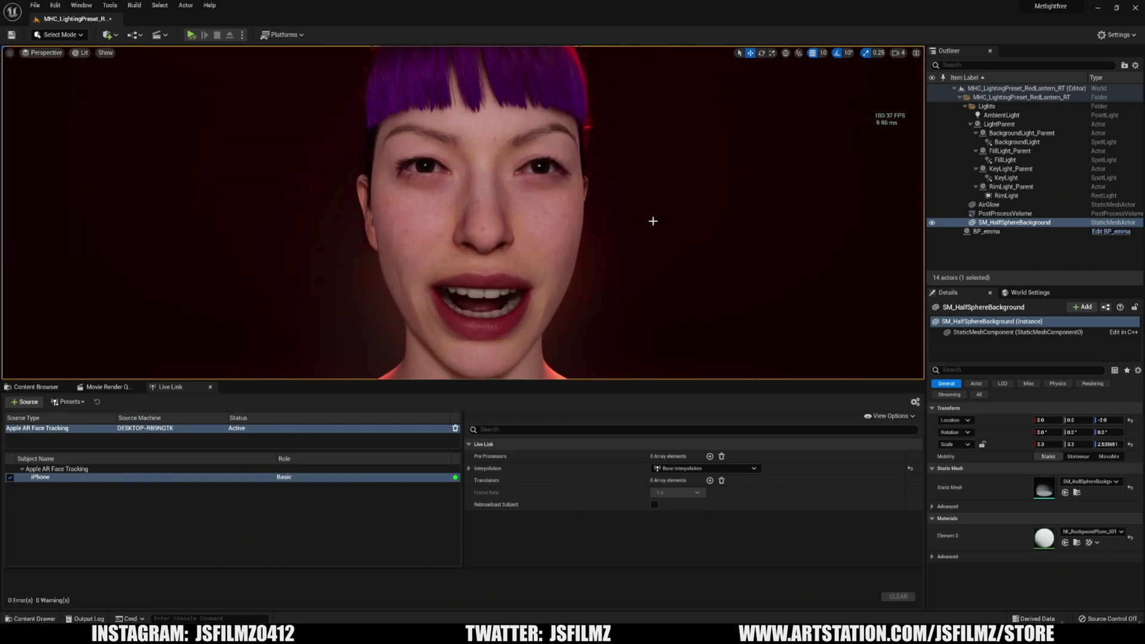
{"action": "key", "text": "F11"}
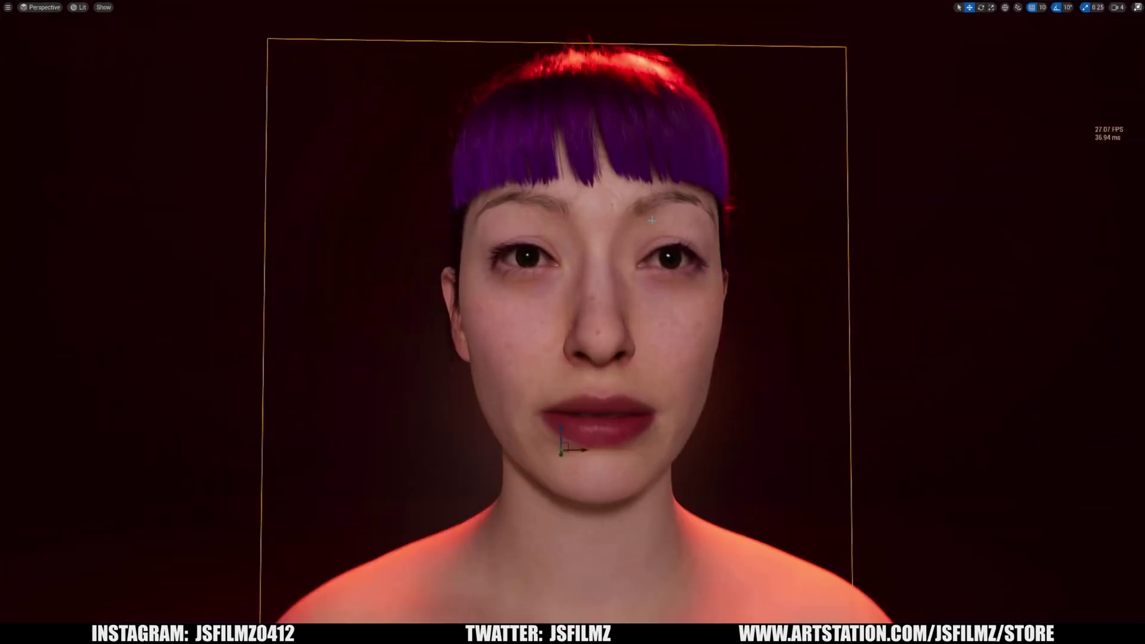
{"action": "left_click", "coordinate": [1071, 254]}
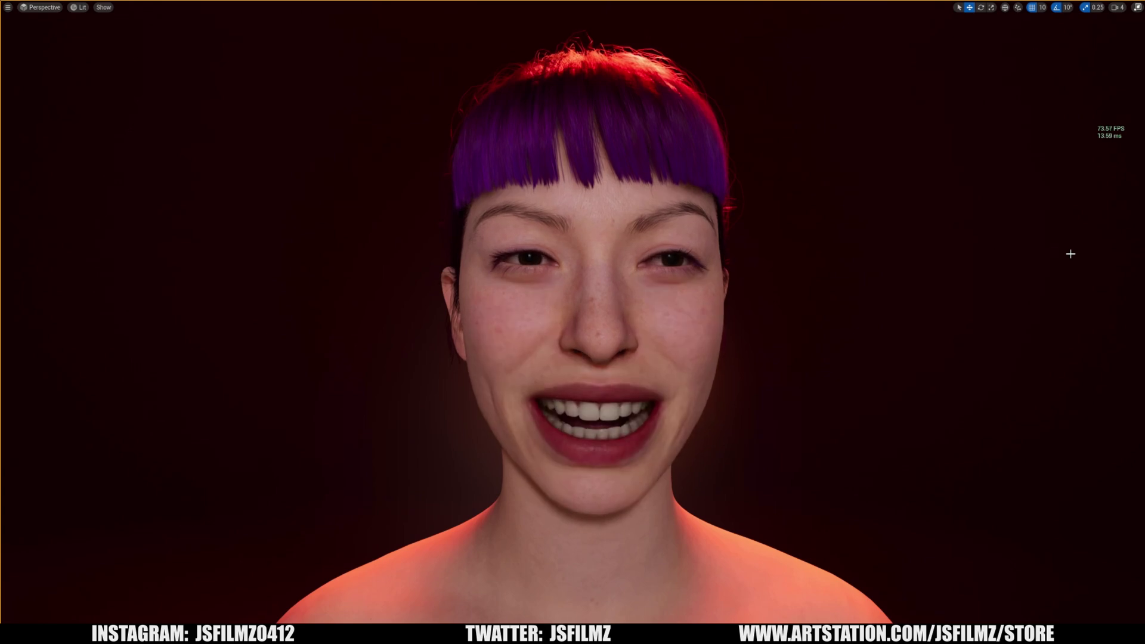
Step: Exit fullscreen and bring the lyrics Notepad forward, nudged slightly right
{"action": "key", "text": "F11"}
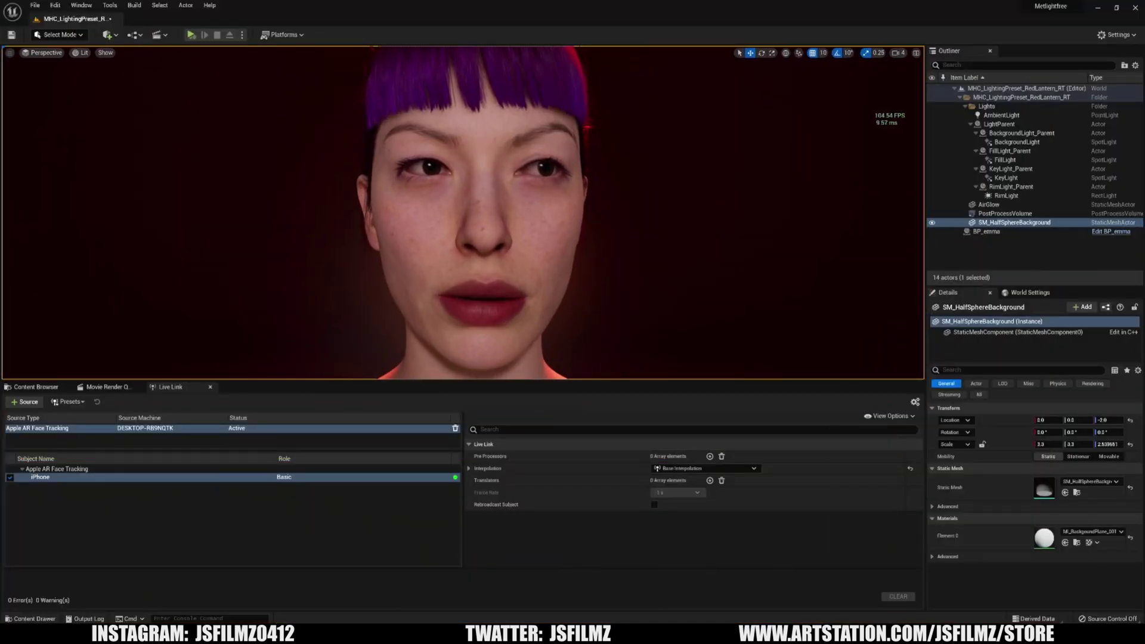
{"action": "key", "text": "alt+Tab"}
{"action": "left_click_drag", "start_coordinate": [973, 342], "coordinate": [1018, 342]}
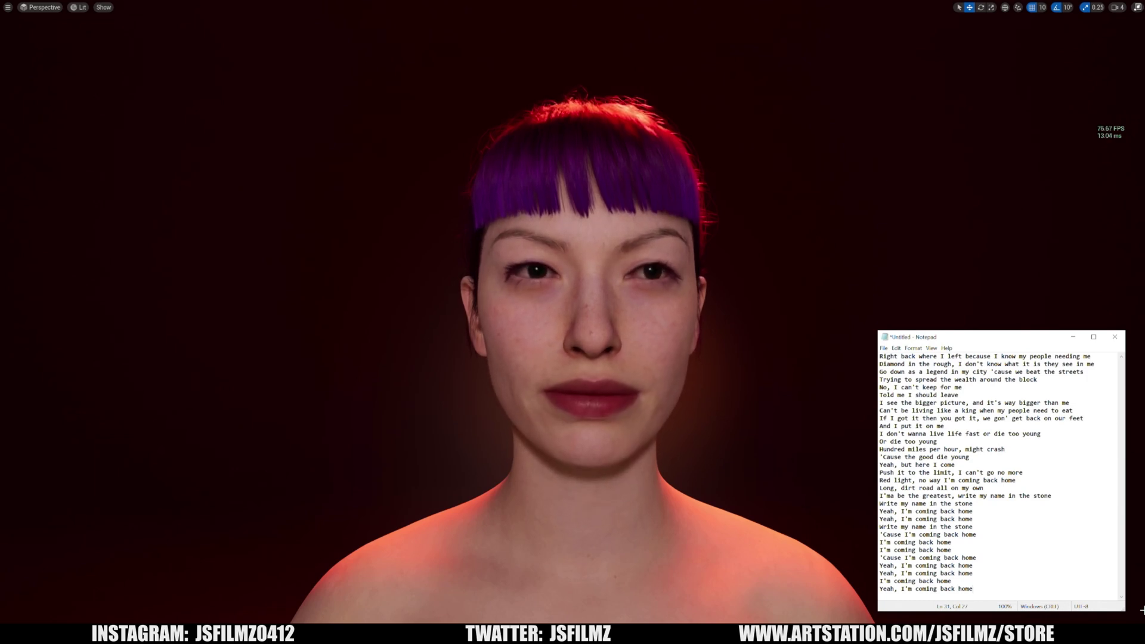
Step: Minimize Groove Music while the song plays, then restore the player at 0:50 of 2:26
{"action": "key", "text": "alt+Tab"}
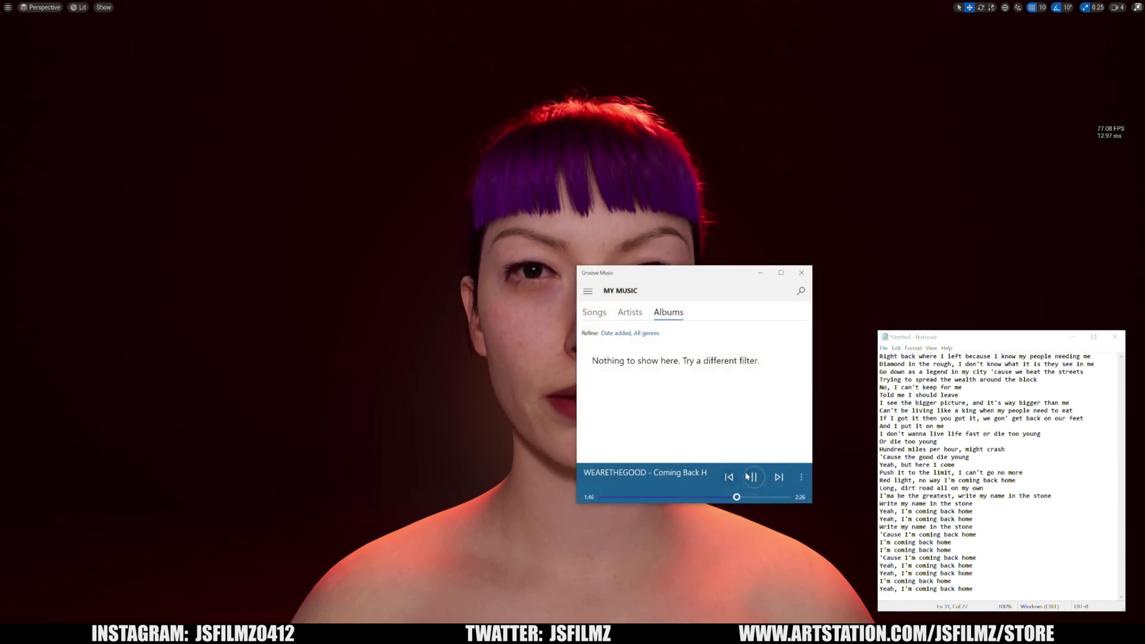
{"action": "left_click", "coordinate": [761, 273]}
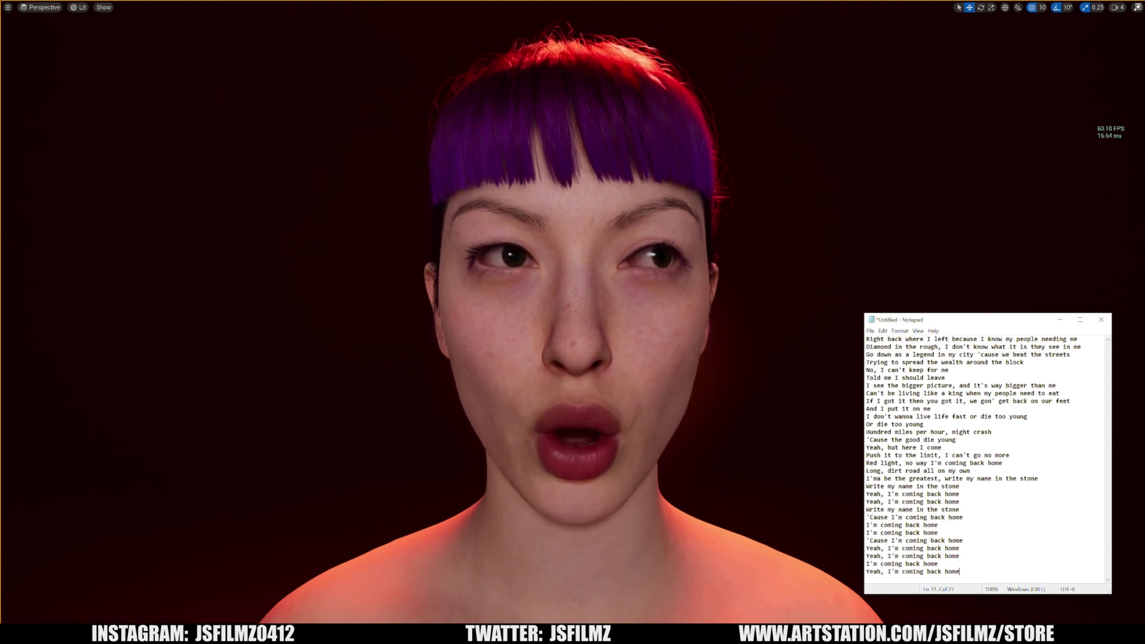
{"action": "left_click", "coordinate": [167, 633]}
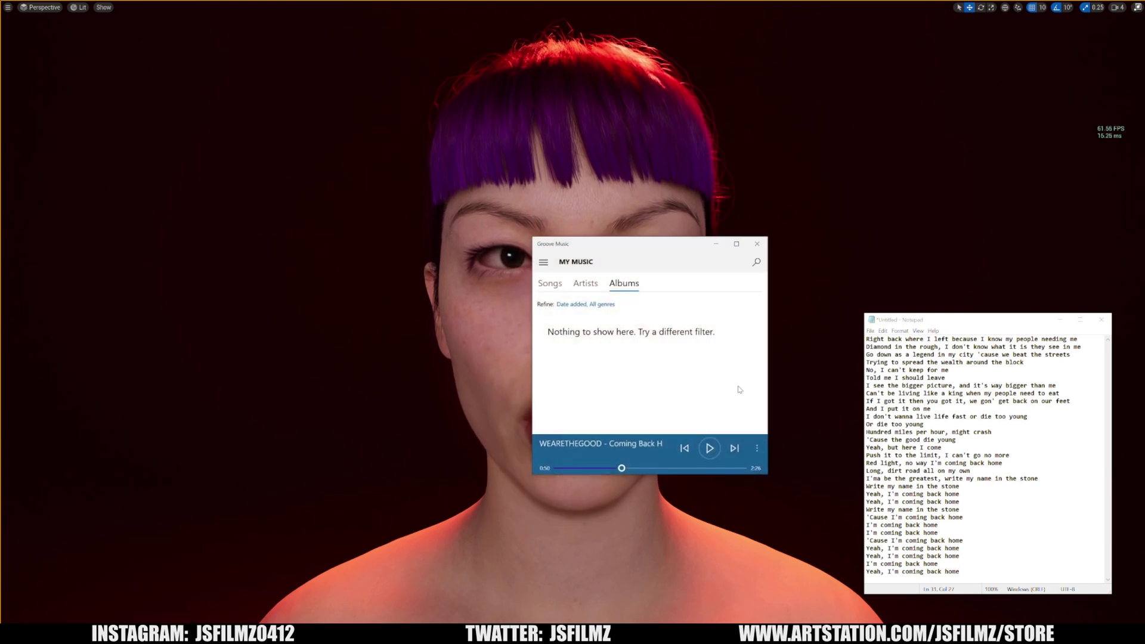
Step: Restart the song in Groove Music and minimize the player to reveal the fullscreen face beside the lyrics
{"action": "left_click", "coordinate": [707, 450]}
{"action": "left_click", "coordinate": [718, 245]}
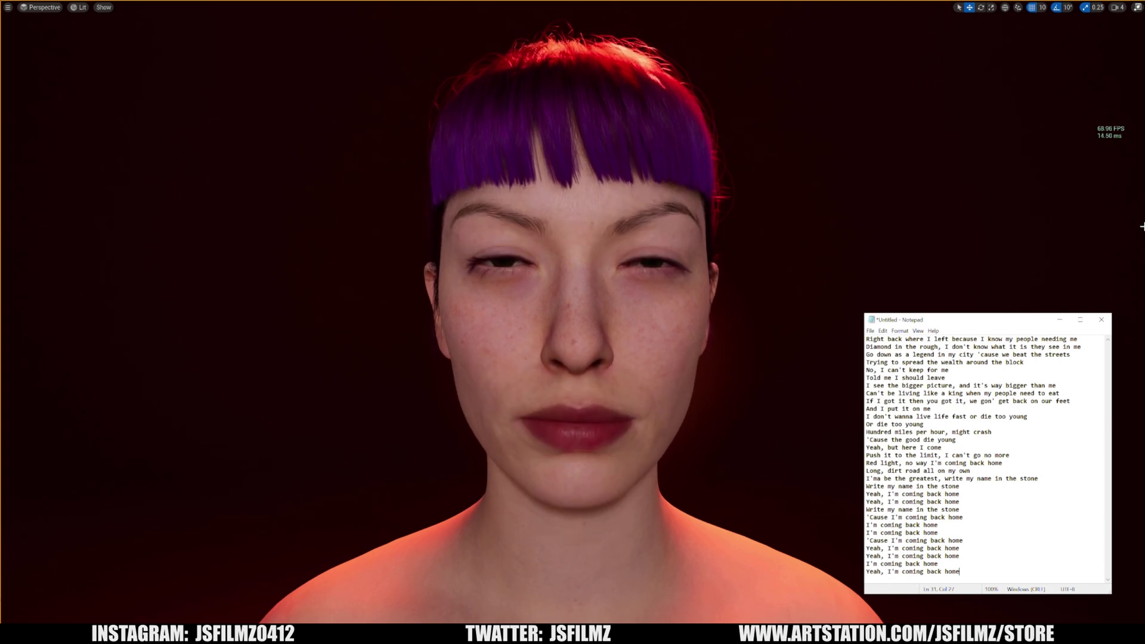
Step: Minimize Groove Music again and bring the Unreal viewport in front of the lyrics Notepad
{"action": "key", "text": "alt+Tab"}
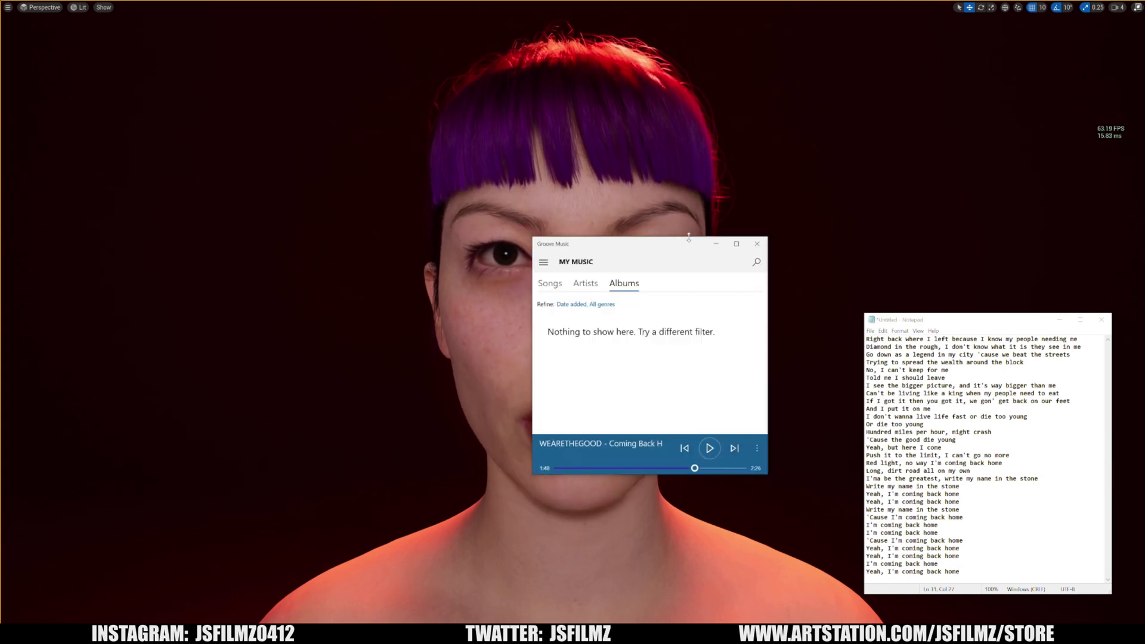
{"action": "left_click", "coordinate": [716, 244]}
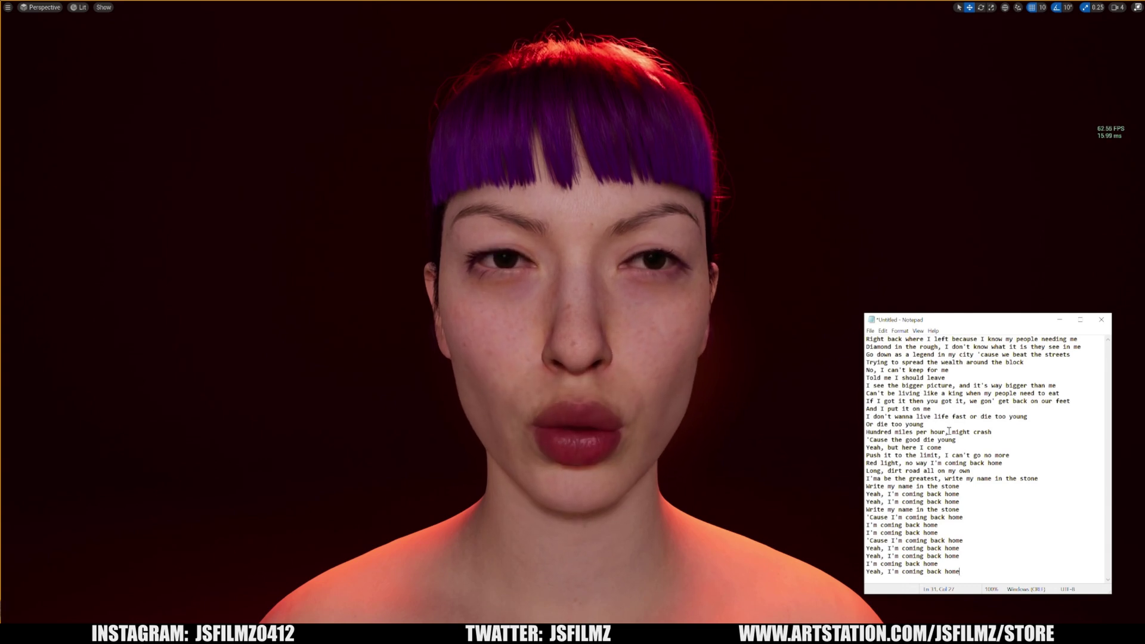
{"action": "key", "text": "alt+Tab"}
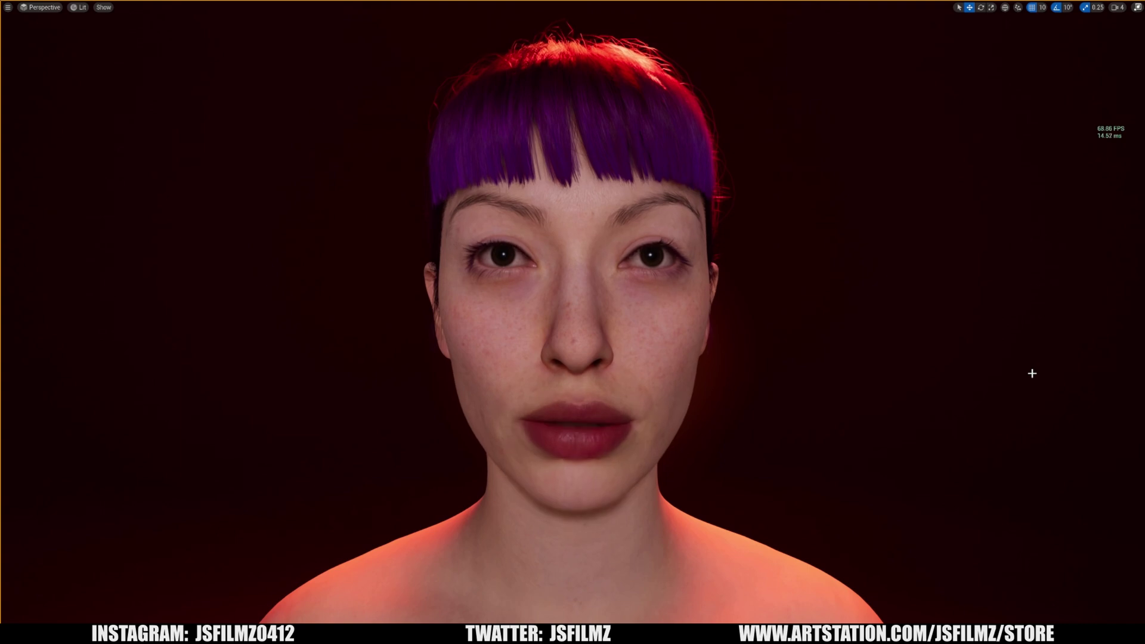